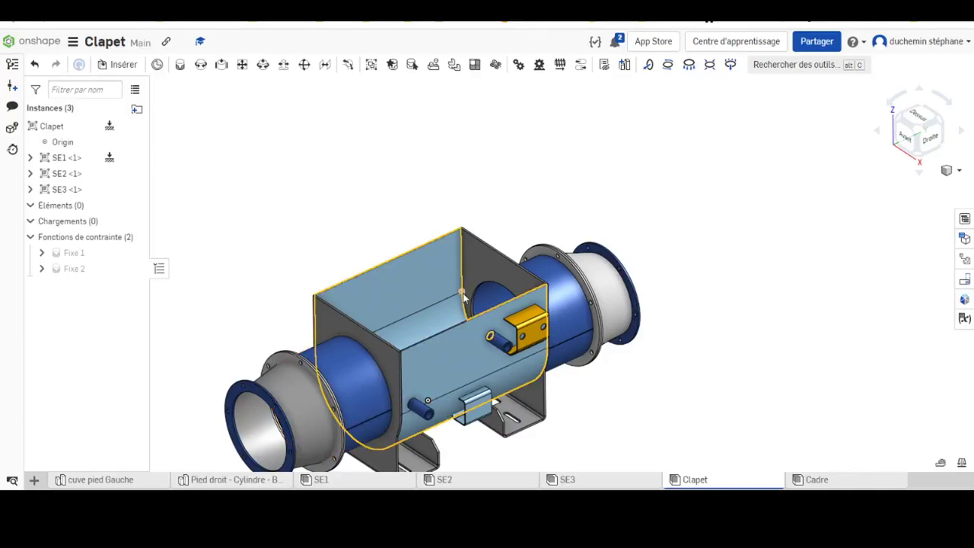
Pan the Clapet assembly view and open the Insérer panel listing available parts.
mouse_move(418, 348)
middle_mouse_down()
mouse_move(484, 298)
mouse_move(441, 268)
middle_mouse_up()
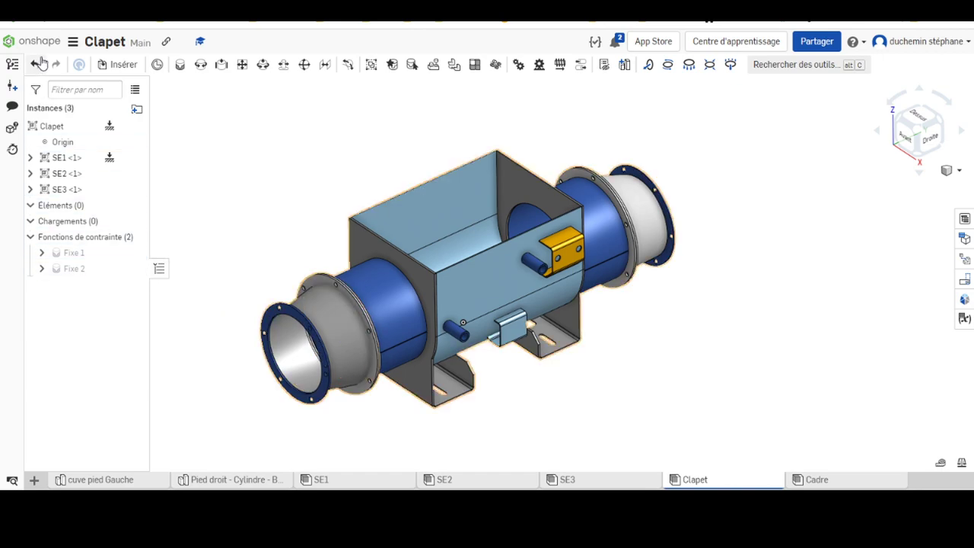
left_click(116, 64)
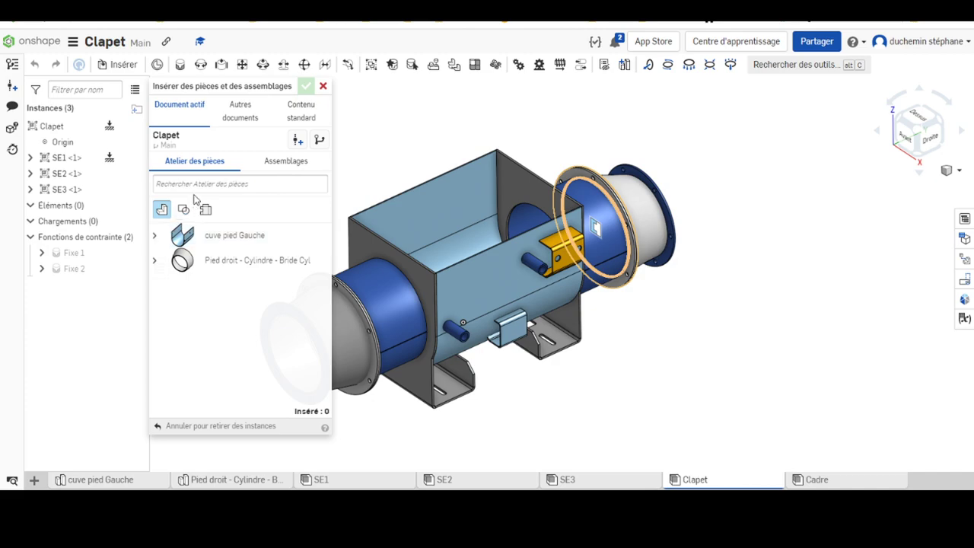
Insert the Cadre assembly from the Assemblages tab, placed up and right of the tank.
left_click(269, 163)
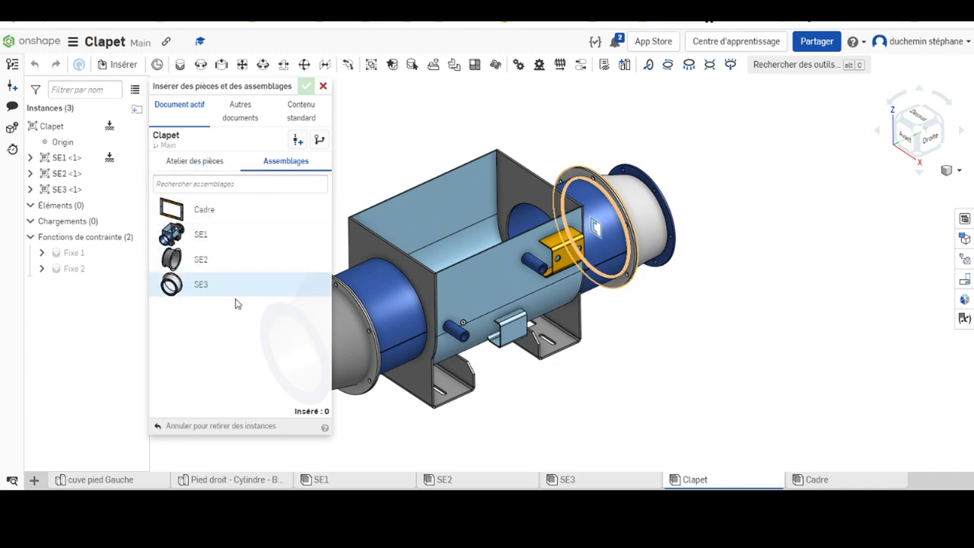
left_click(213, 209)
left_click(491, 172)
left_click_drag(491, 172, 766, 205)
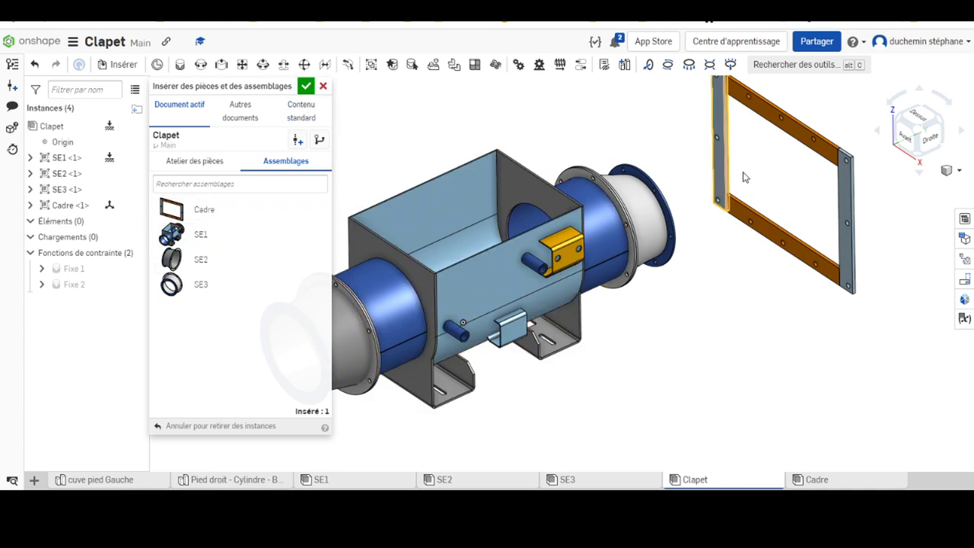
left_click(306, 87)
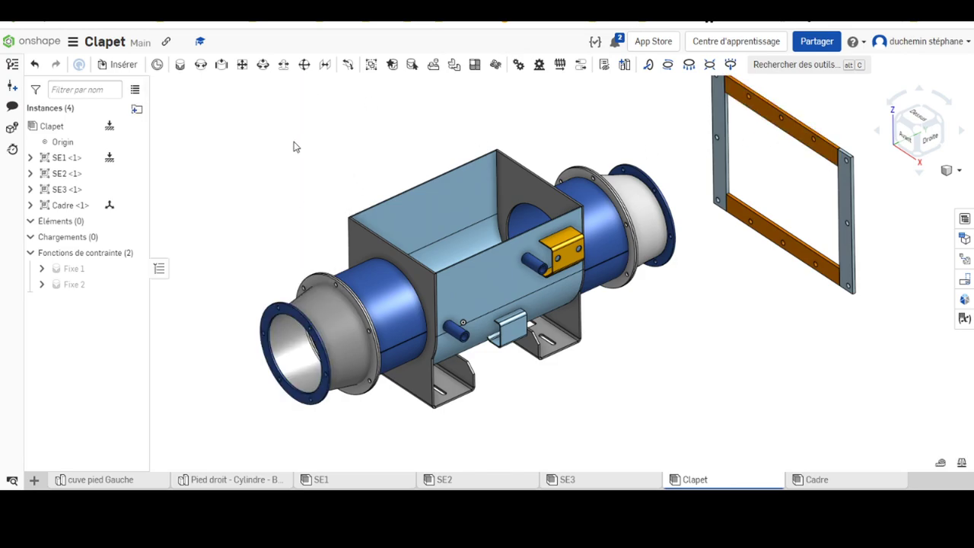
right_click_drag(296, 147, 567, 219)
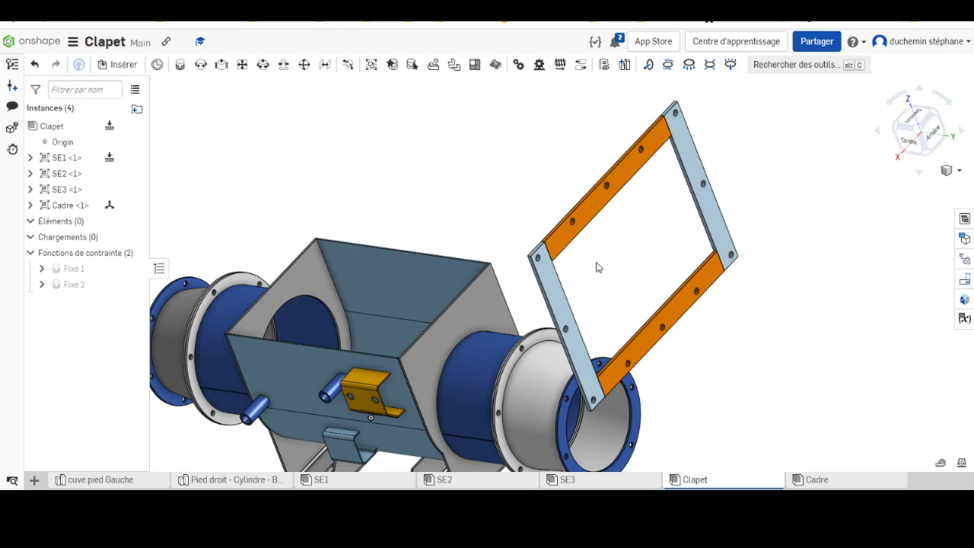
scroll(532, 228, "up", 3)
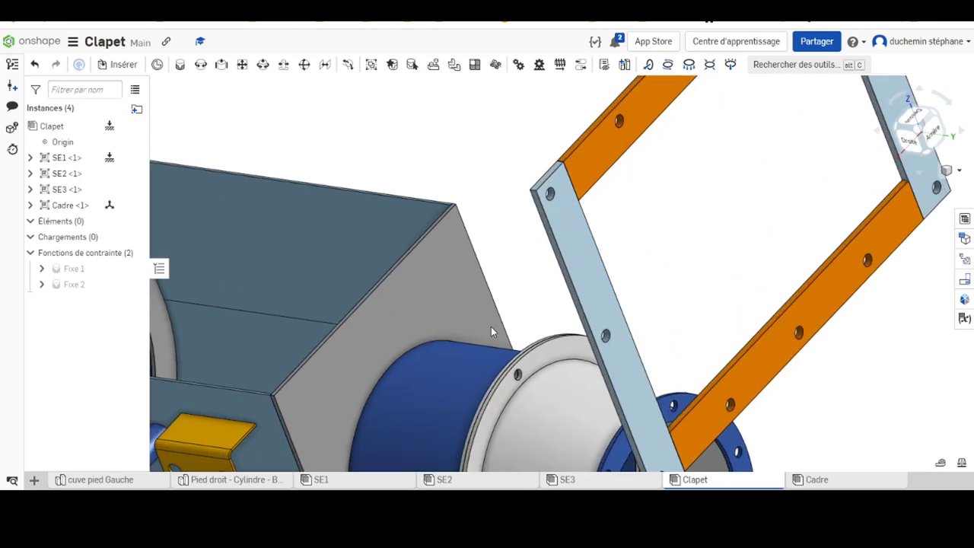
scroll(362, 273, "down", 5)
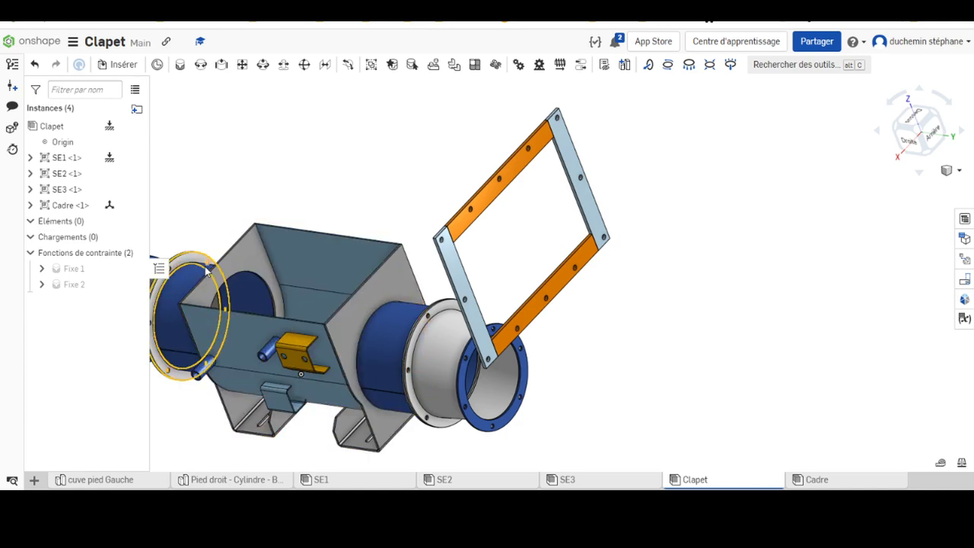
middle_click_drag(345, 255, 423, 227)
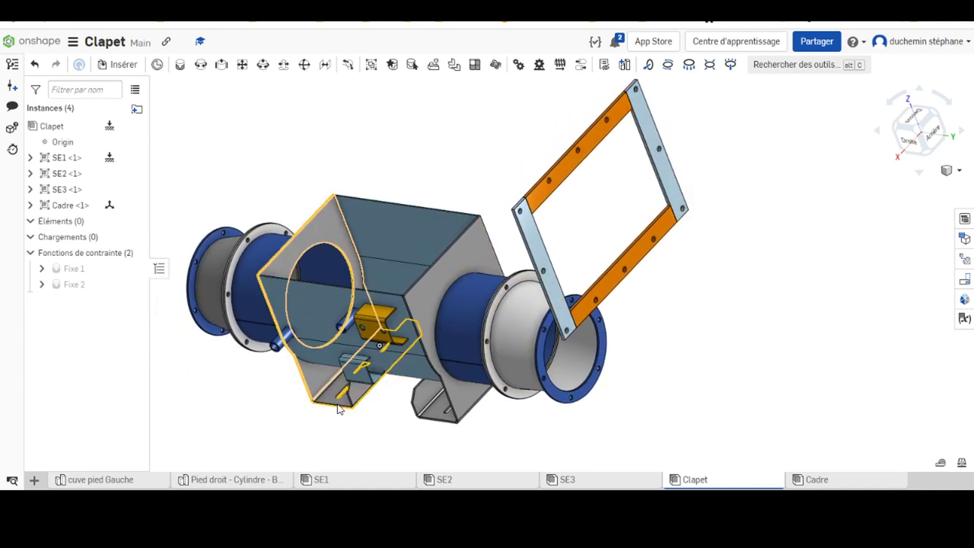
Switch to the Cadre assembly and start a new mate connector.
left_click(816, 480)
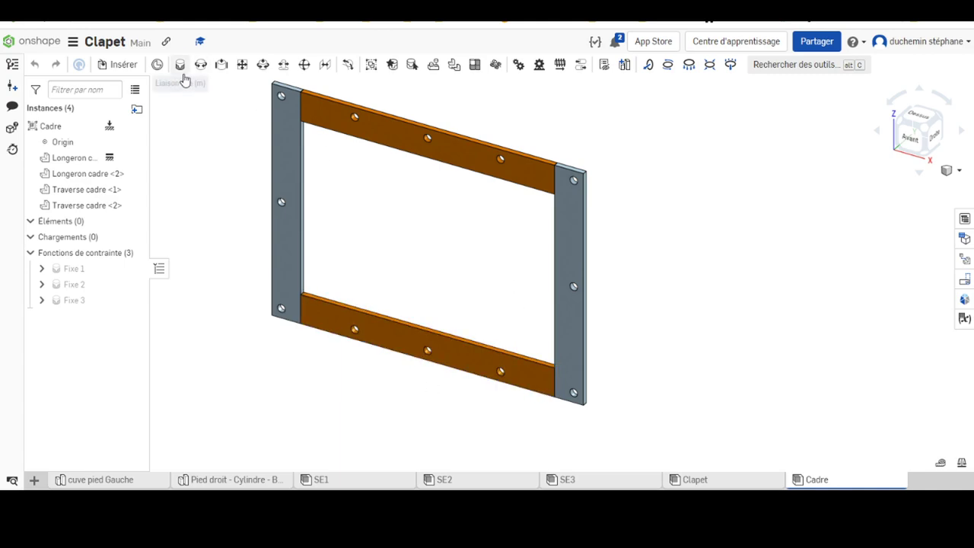
left_click(156, 66)
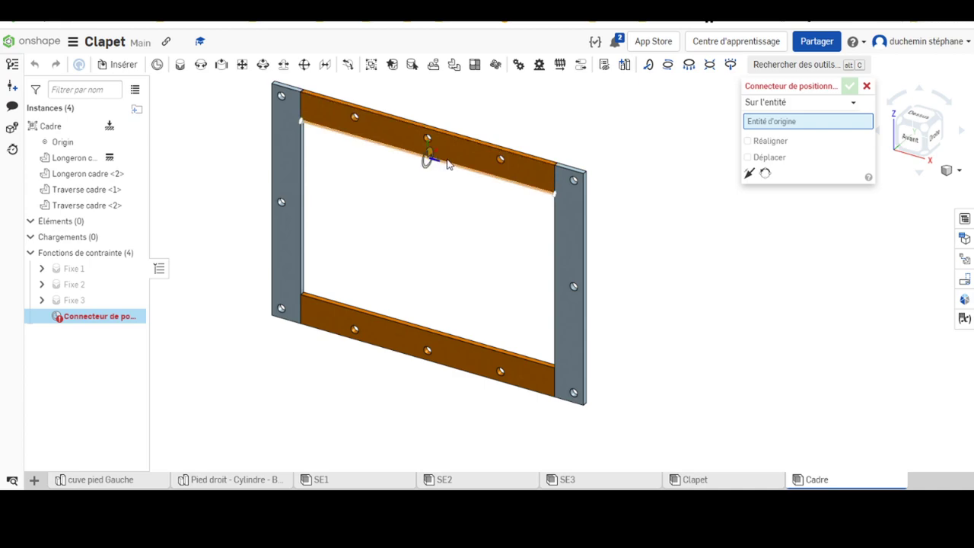
Base a mate connector on the top Longeron cadre <1> face, offset -100 mm in Y.
left_click(448, 158)
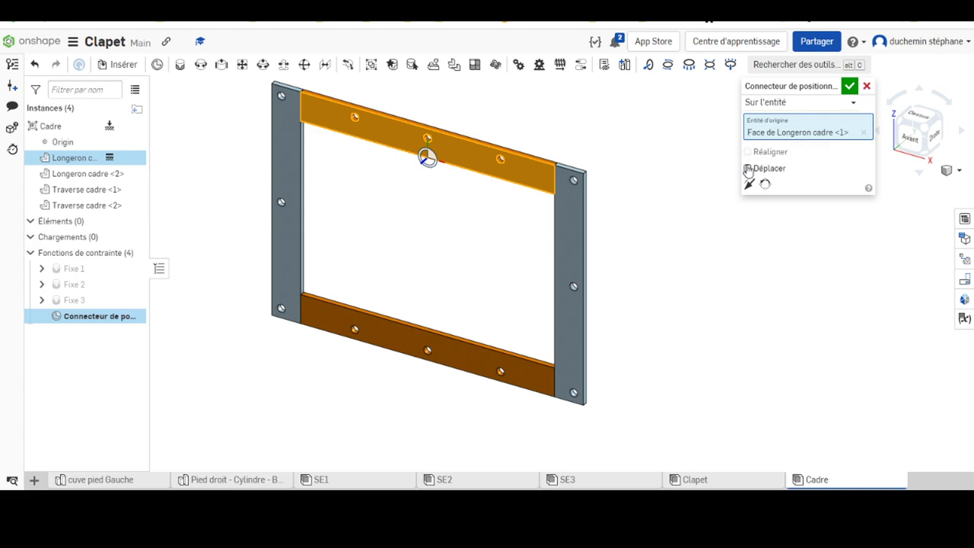
left_click(748, 169)
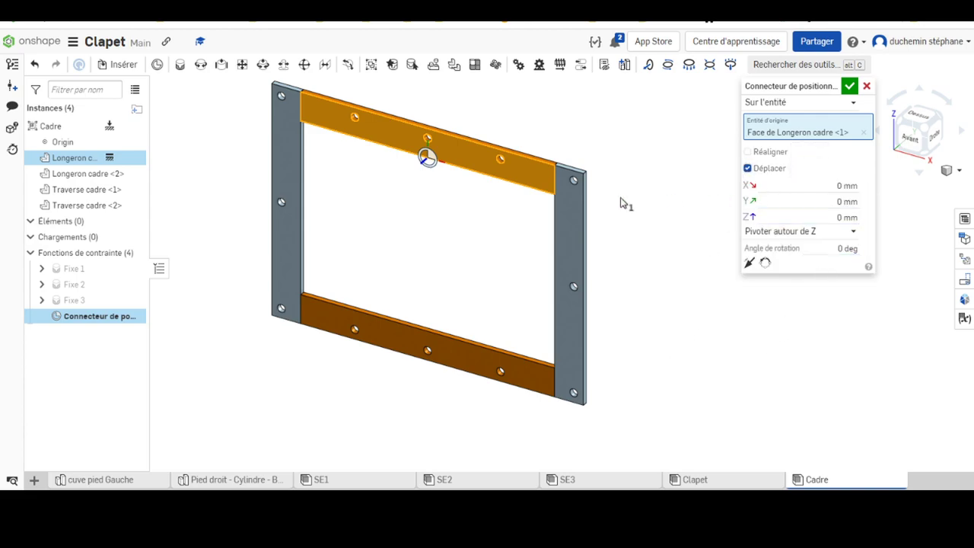
scroll(428, 158, "up", 3)
scroll(429, 160, "up", 3)
scroll(432, 175, "up", 3)
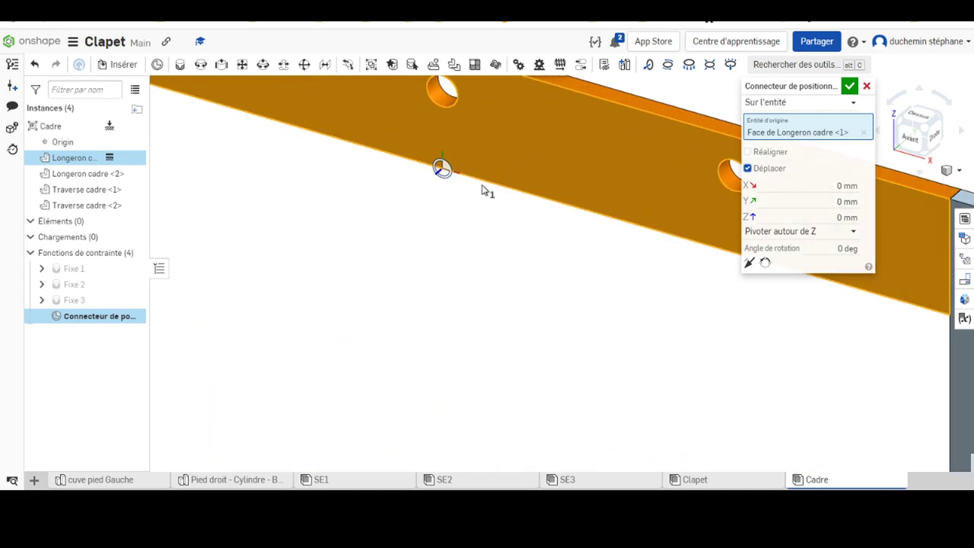
scroll(440, 197, "down", 3)
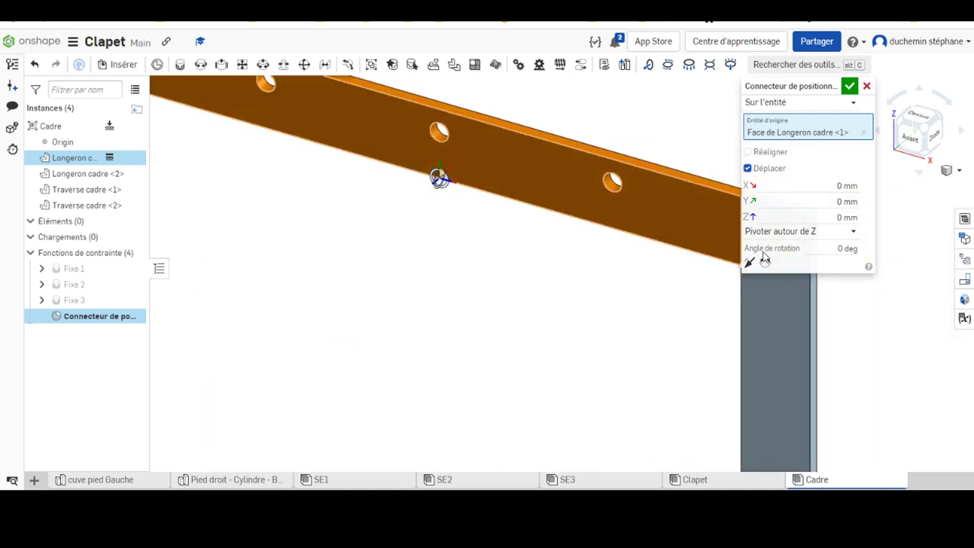
left_click(828, 199)
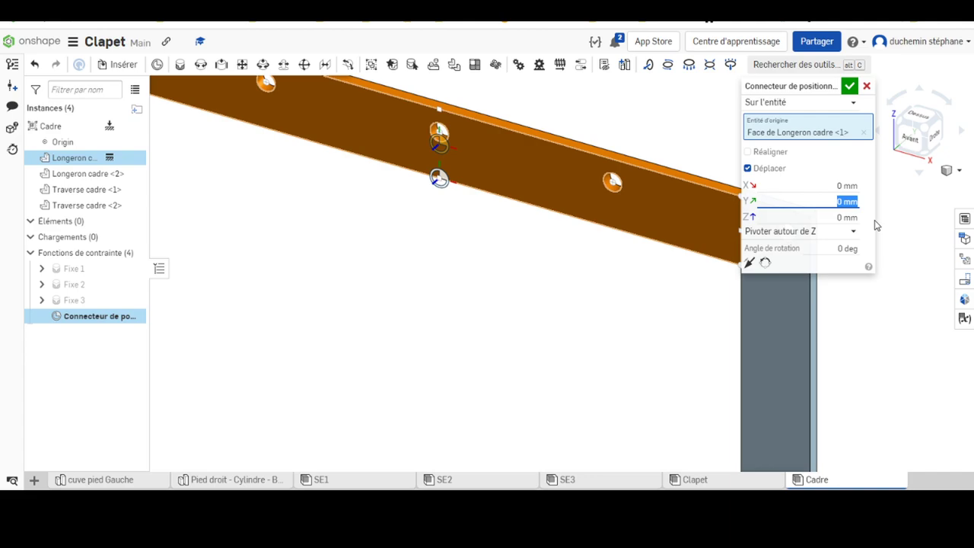
type("-100")
key("Return")
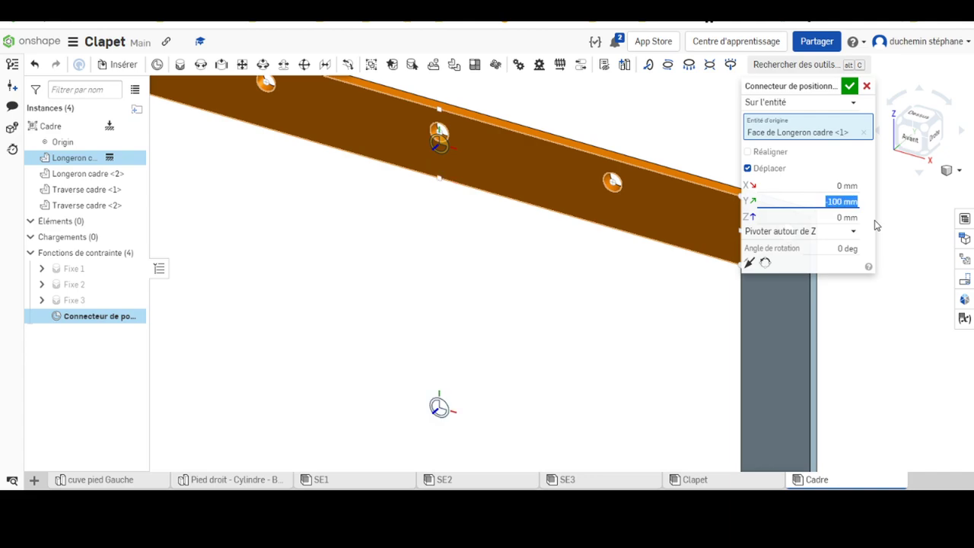
scroll(757, 352, "down", 5)
key("f")
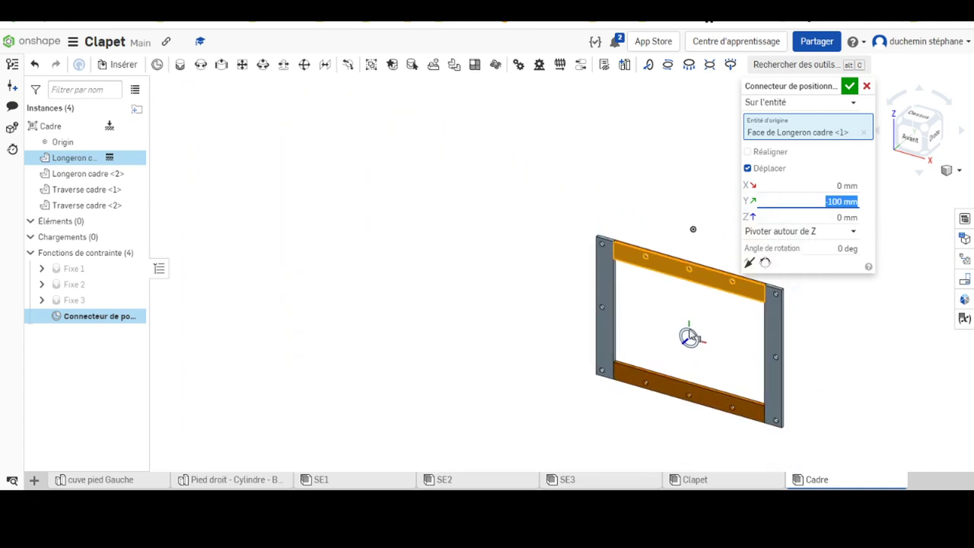
left_click(849, 89)
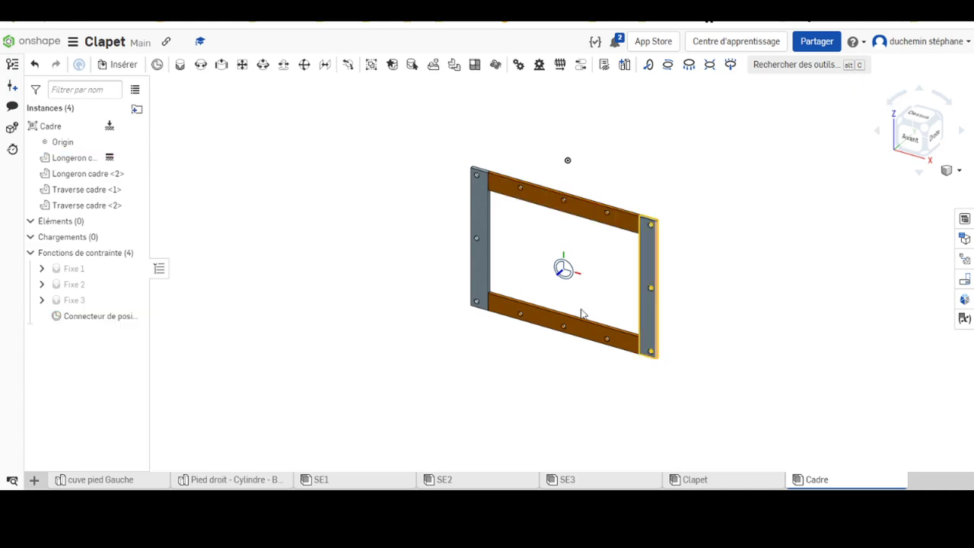
left_click(625, 237)
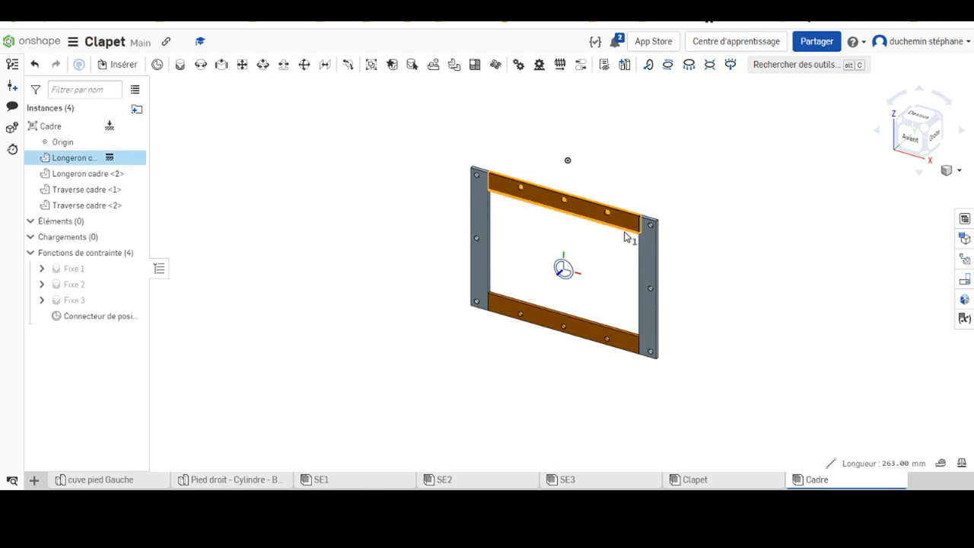
left_click(620, 335)
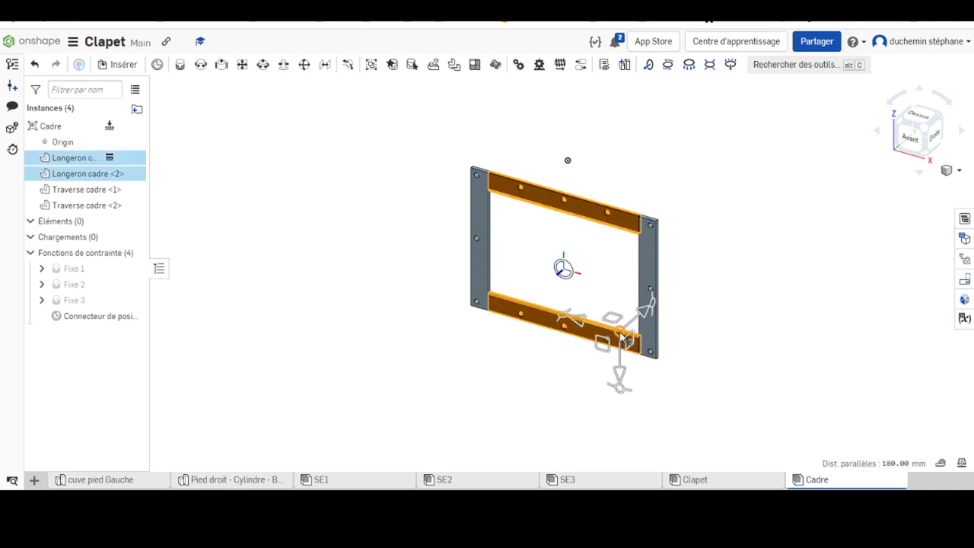
scroll(620, 339, "up", 5)
scroll(613, 340, "up", 4)
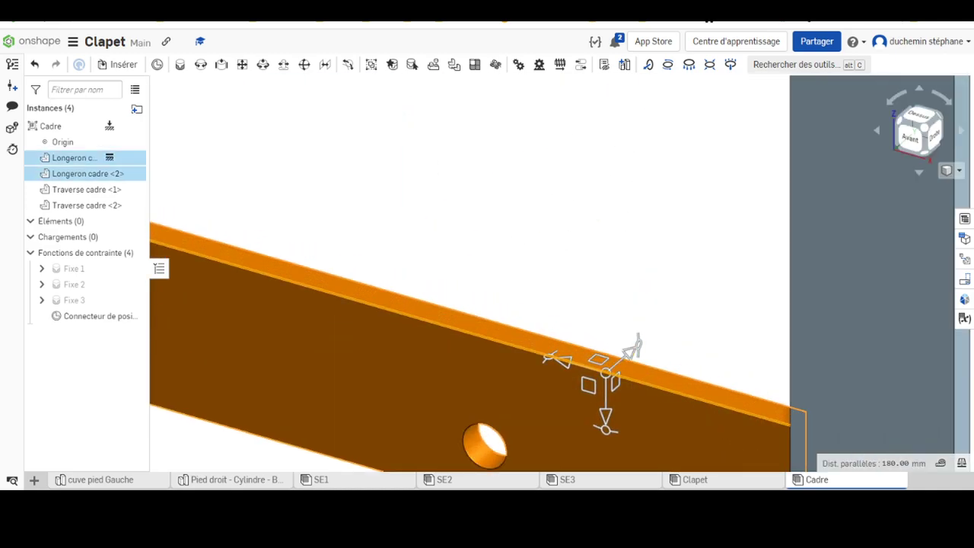
scroll(550, 307, "down", 2)
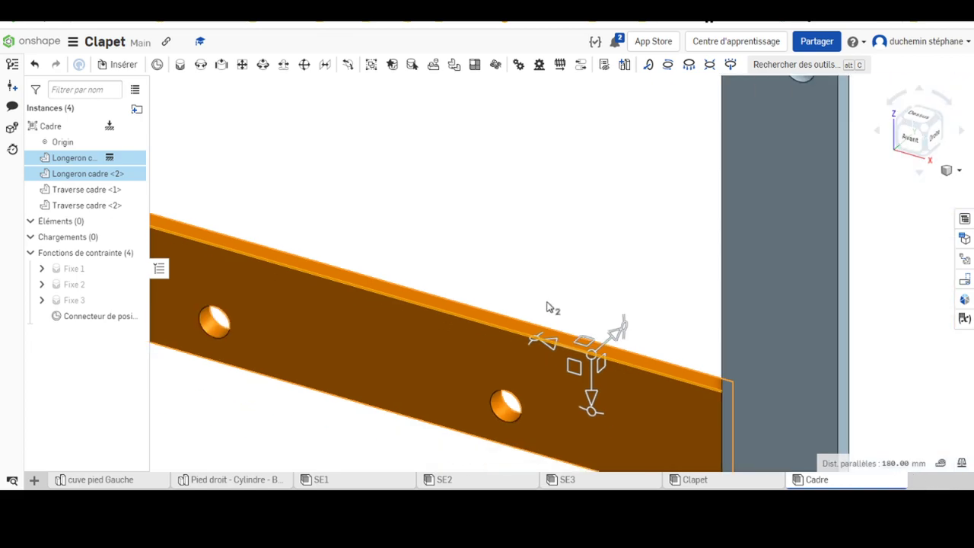
scroll(515, 159, "down", 3)
scroll(500, 147, "down", 2)
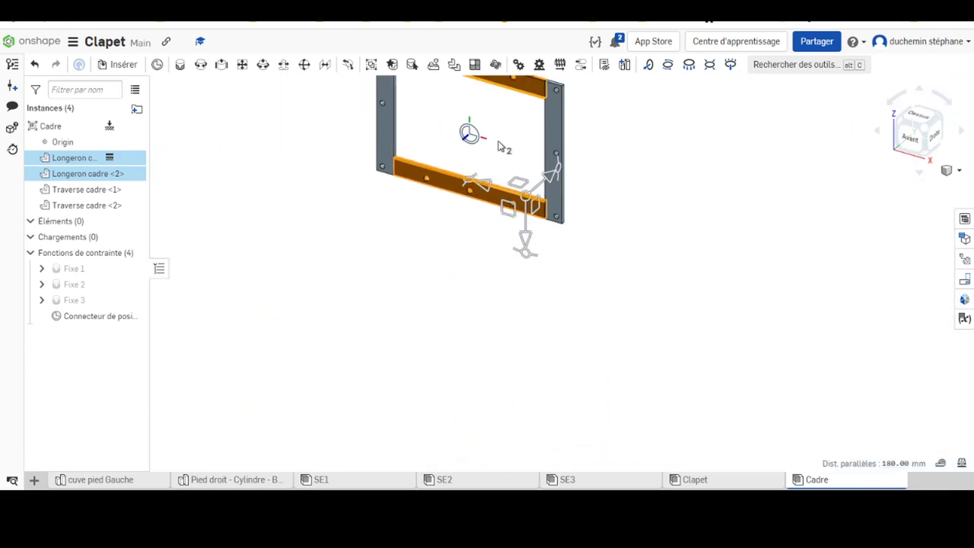
left_click(84, 316)
left_click(270, 244)
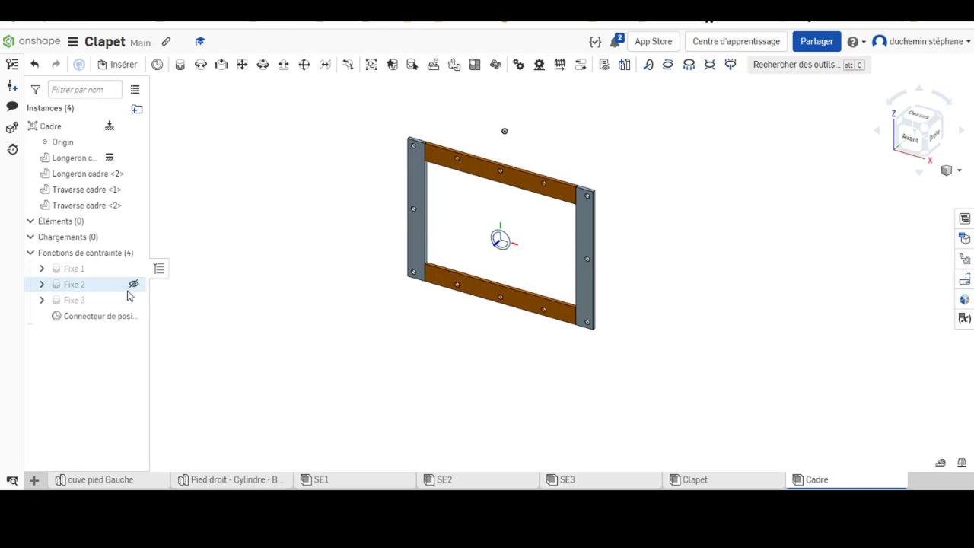
Edit the Longeron mate connector's Y offset from -100 mm to -90 mm.
left_click(89, 320)
double_click(88, 319)
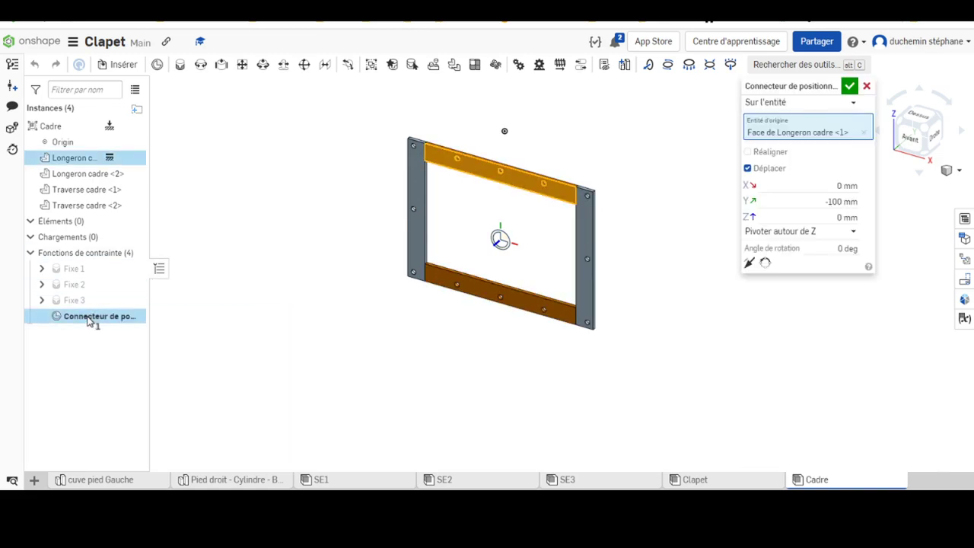
left_click(837, 201)
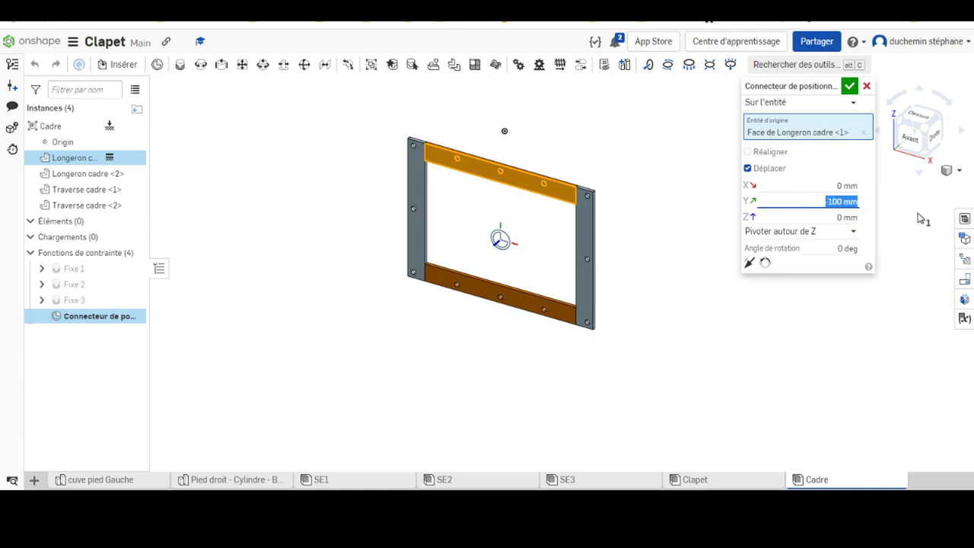
left_click(838, 202)
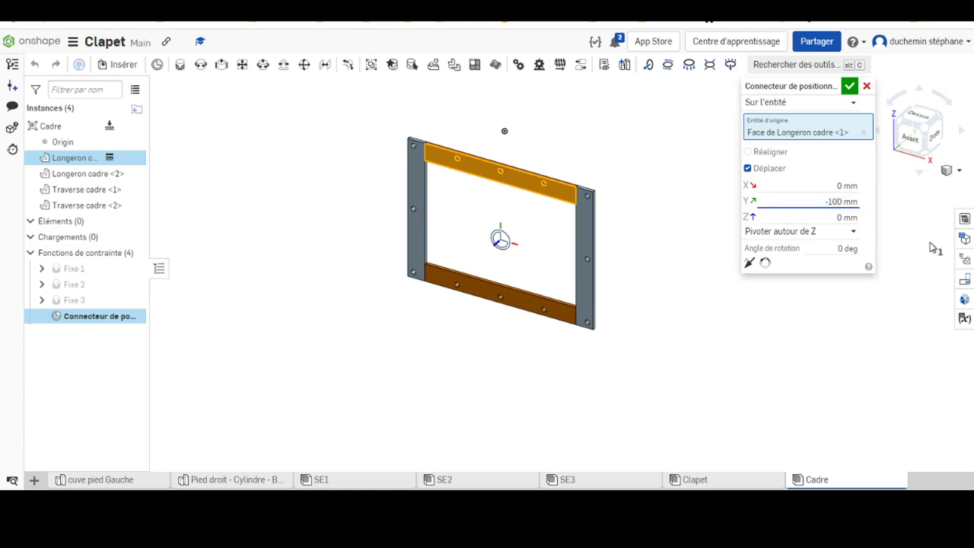
type("-90")
key("Return")
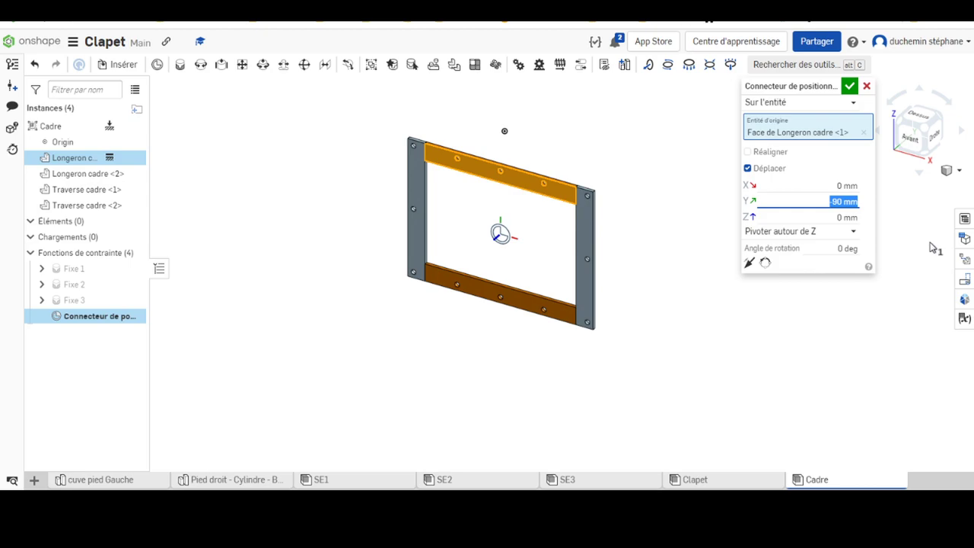
left_click(849, 86)
mouse_move(448, 372)
right_mouse_down()
mouse_move(503, 278)
mouse_move(403, 337)
mouse_move(434, 284)
mouse_move(394, 322)
mouse_move(494, 277)
right_mouse_up()
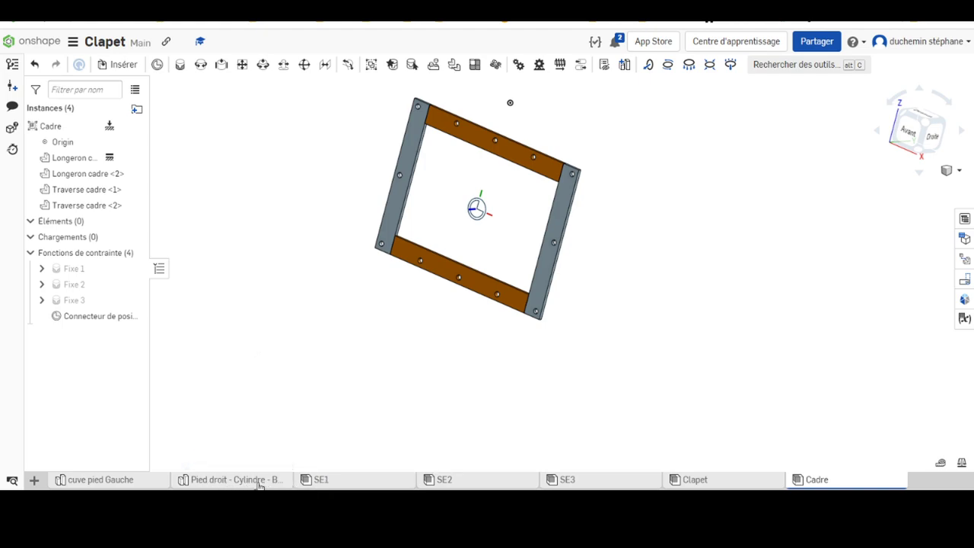
Check the cuve pied Gauche part studio, then base a Clapet mate connector on Cuve <1>'s face.
left_click(87, 482)
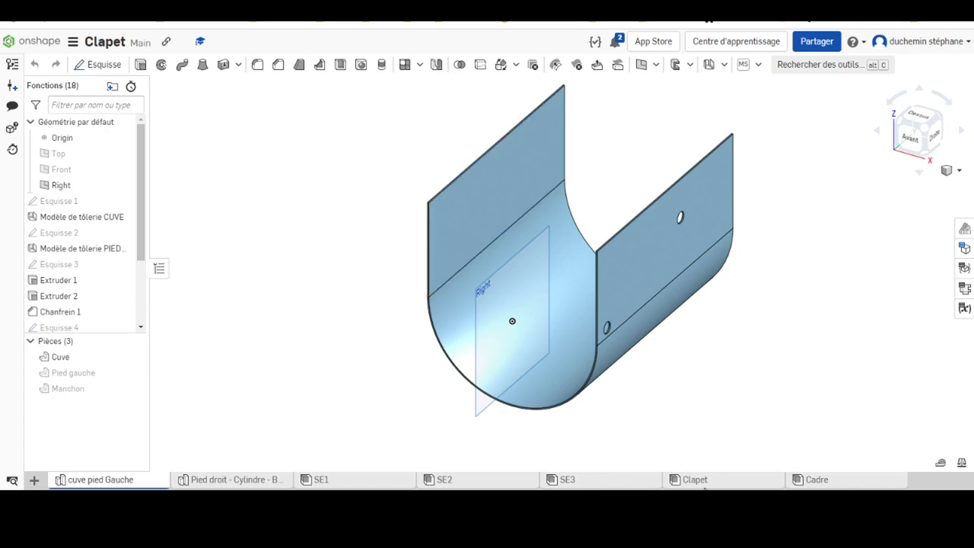
left_click(692, 481)
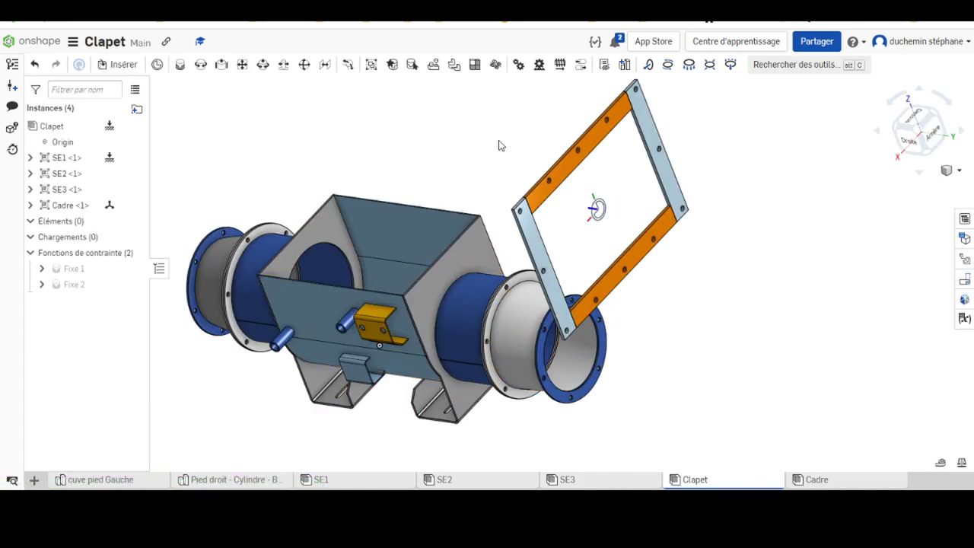
left_click(156, 64)
scroll(472, 217, "up", 3)
scroll(498, 228, "up", 3)
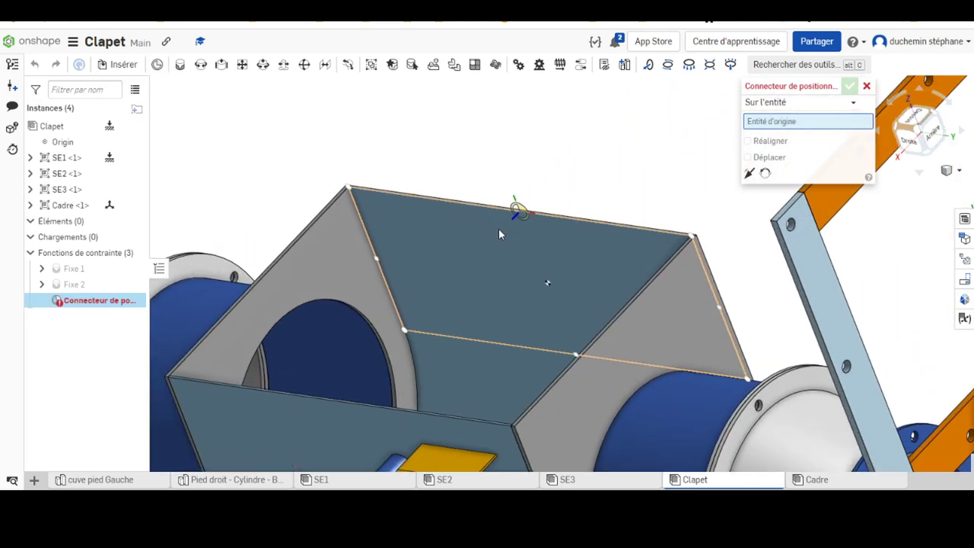
scroll(351, 426, "up", 5)
scroll(335, 409, "up", 4)
scroll(324, 404, "up", 2)
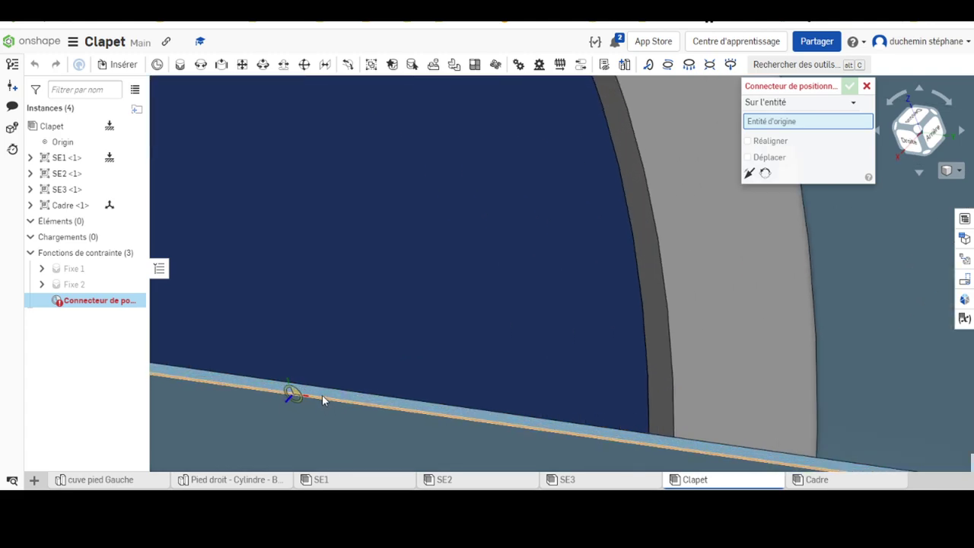
scroll(316, 394, "up", 2)
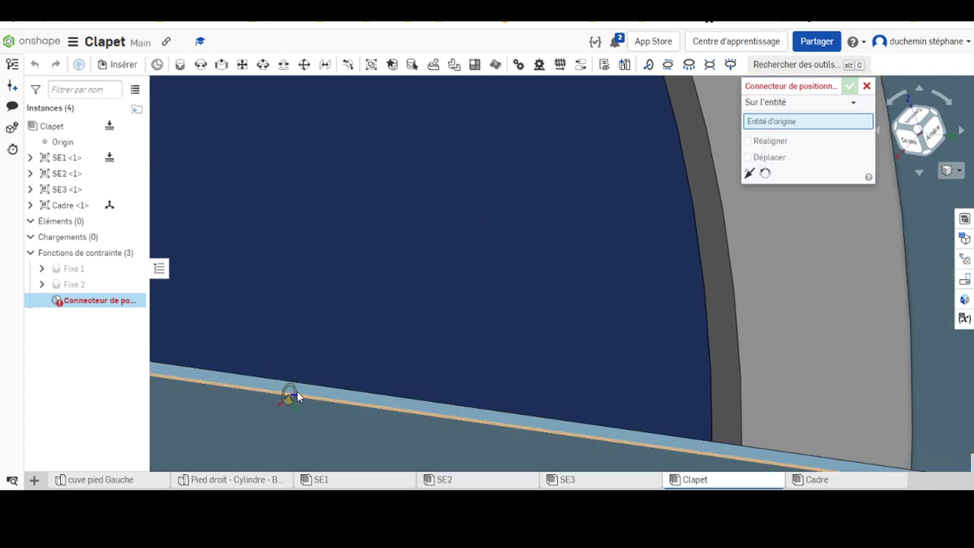
scroll(295, 392, "up", 3)
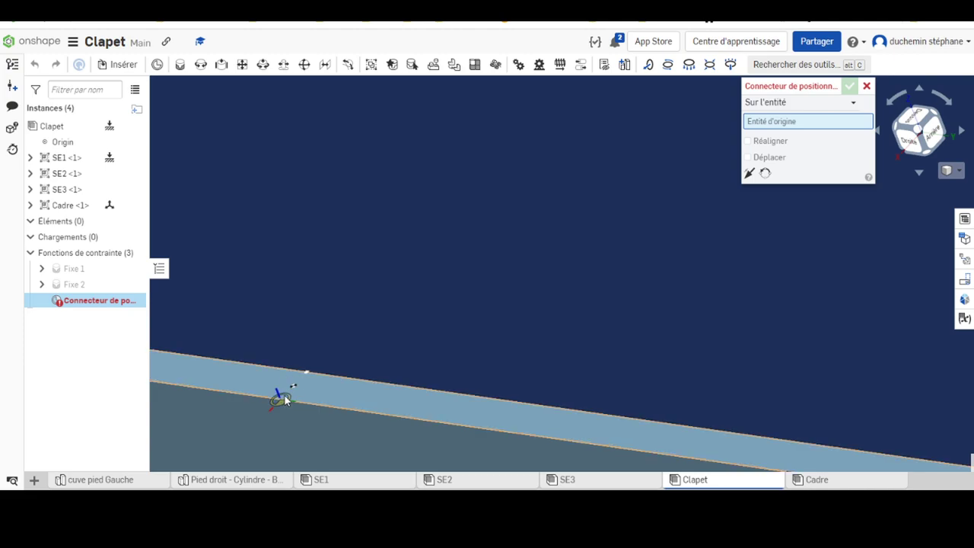
left_click(283, 399)
scroll(360, 309, "down", 2)
scroll(435, 277, "down", 3)
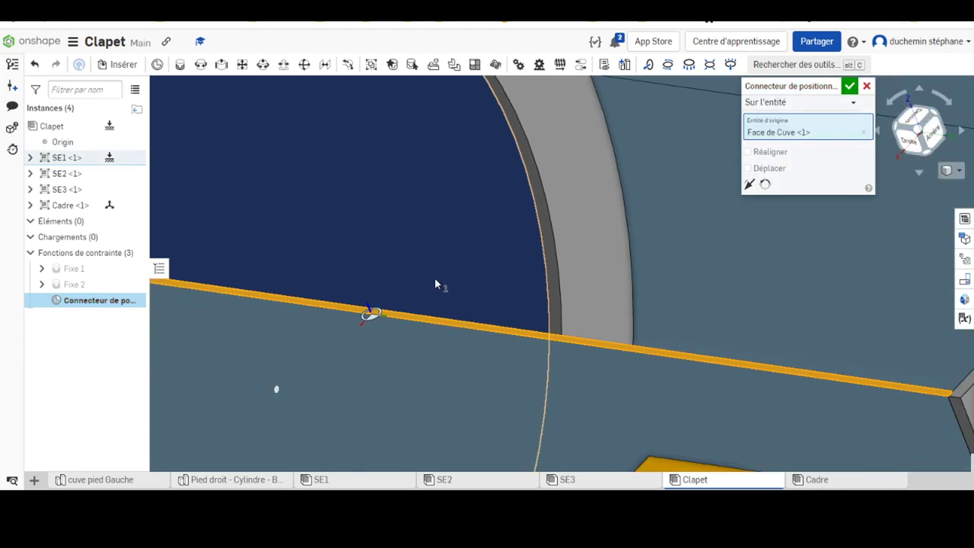
scroll(436, 284, "down", 5)
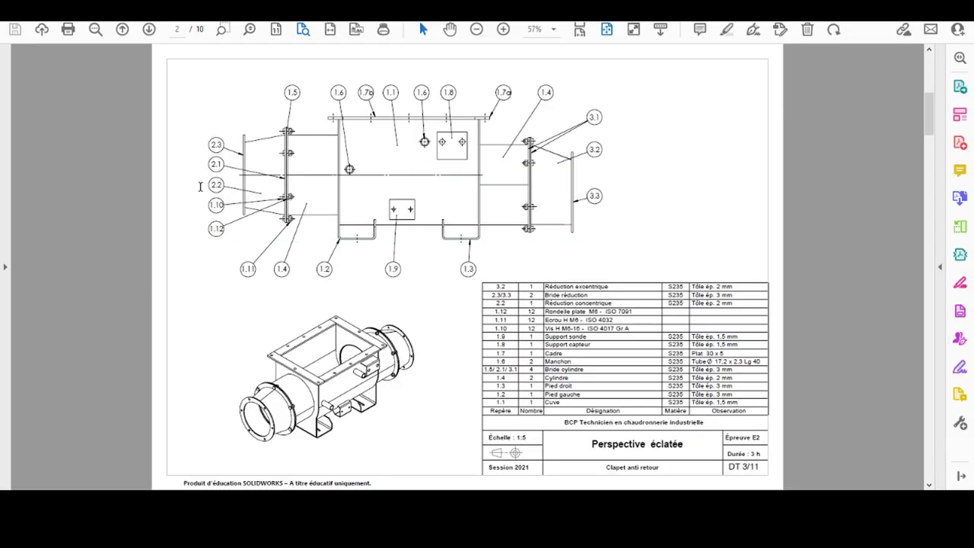
Page the PDF plans to the Cuve Rep. 1.1 dimension sheet, then return to Onshape.
scroll(342, 202, "down", 2)
scroll(342, 202, "down", 2)
scroll(342, 202, "up", 2)
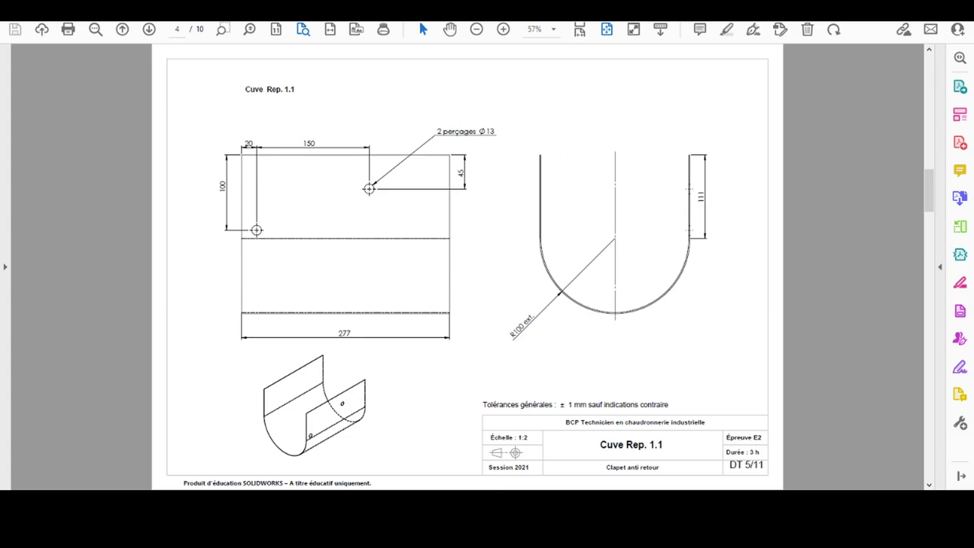
key("alt+Tab")
scroll(427, 301, "up", 3)
Offset the Face de Cuve <1> mate connector by -97 mm in X and confirm it.
scroll(422, 304, "up", 3)
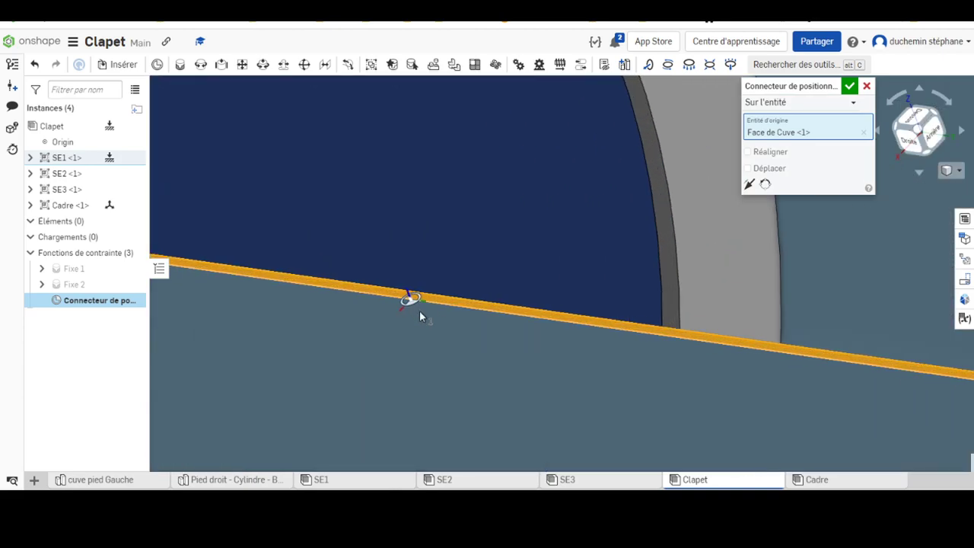
scroll(418, 310, "up", 3)
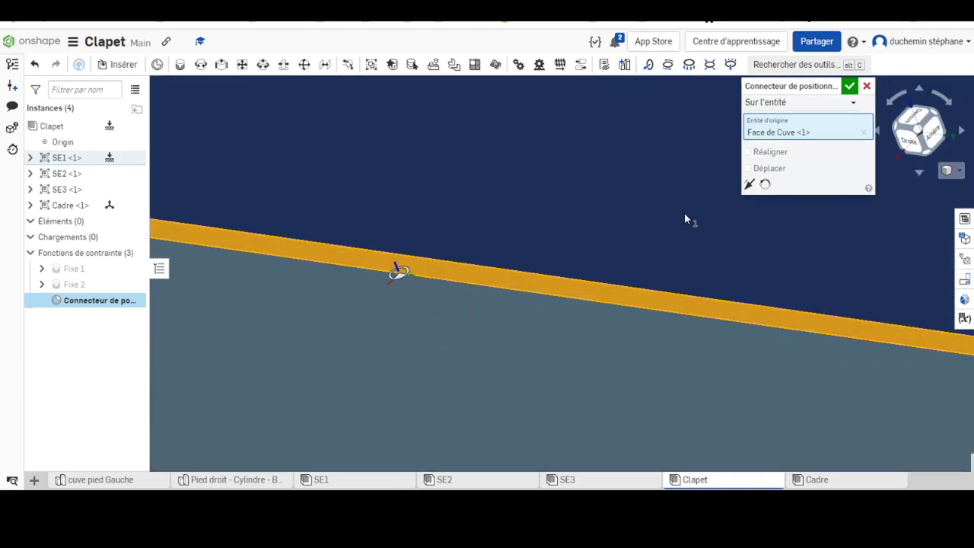
left_click(748, 168)
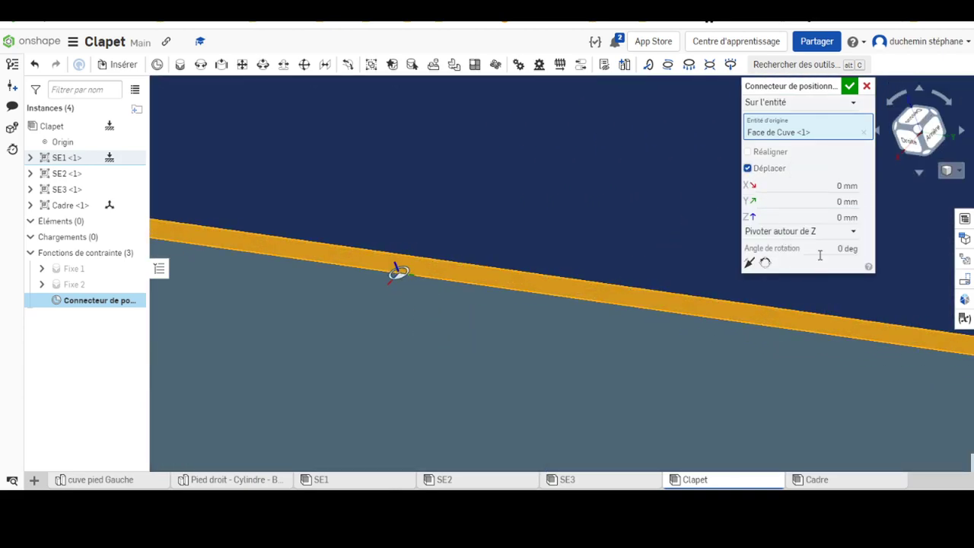
left_click(833, 185)
type("-100")
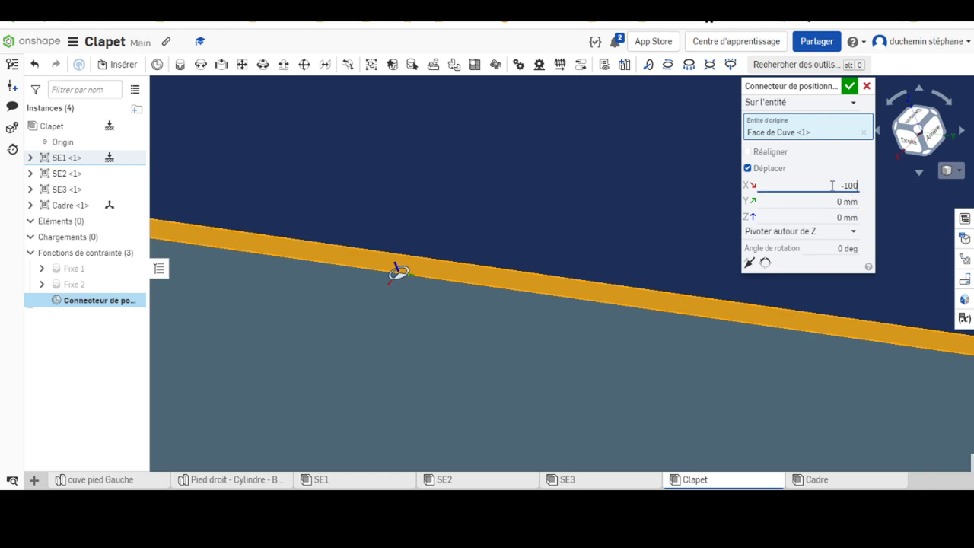
type("-97")
key("Return")
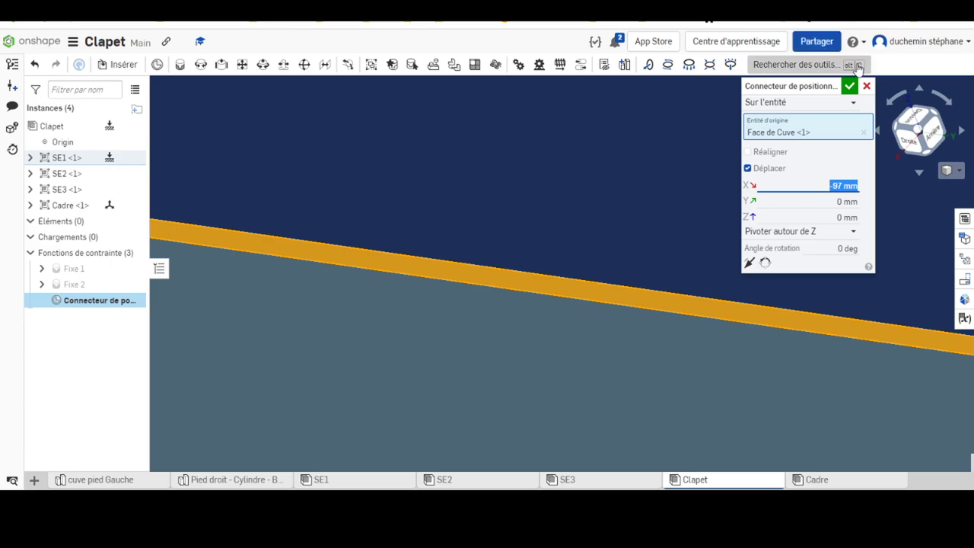
left_click(850, 86)
scroll(648, 158, "down", 5)
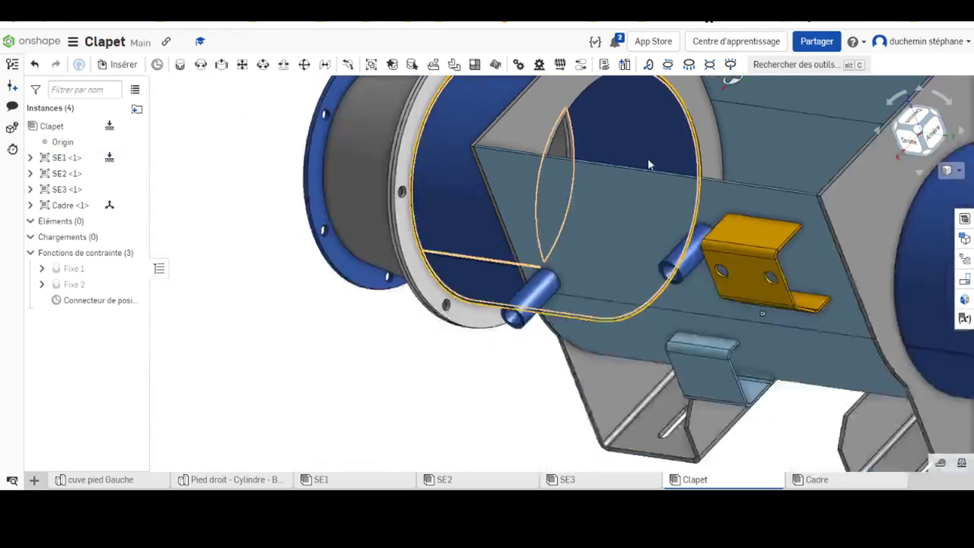
mouse_move(648, 158)
right_mouse_down()
mouse_move(483, 277)
mouse_move(454, 261)
right_mouse_up()
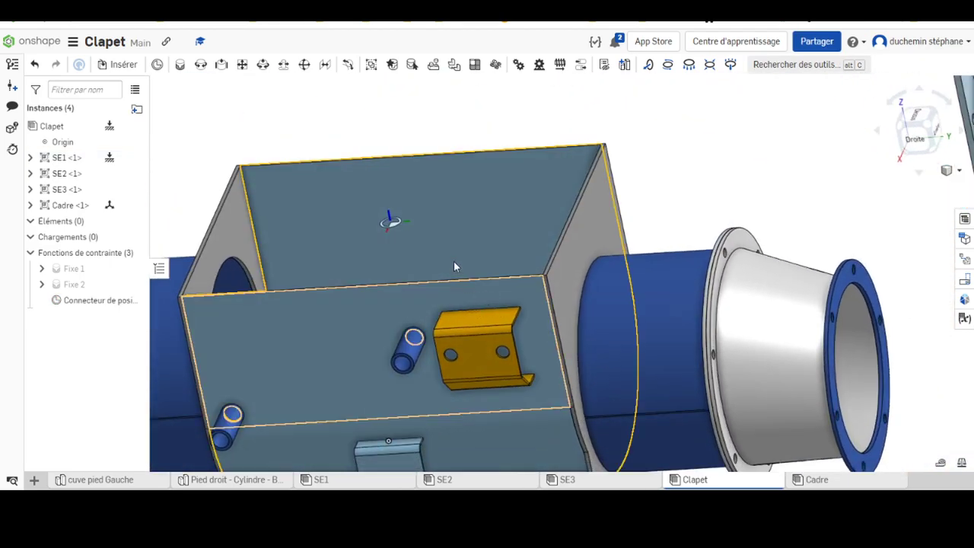
scroll(563, 235, "up", 5)
scroll(664, 216, "down", 6)
scroll(664, 216, "down", 3)
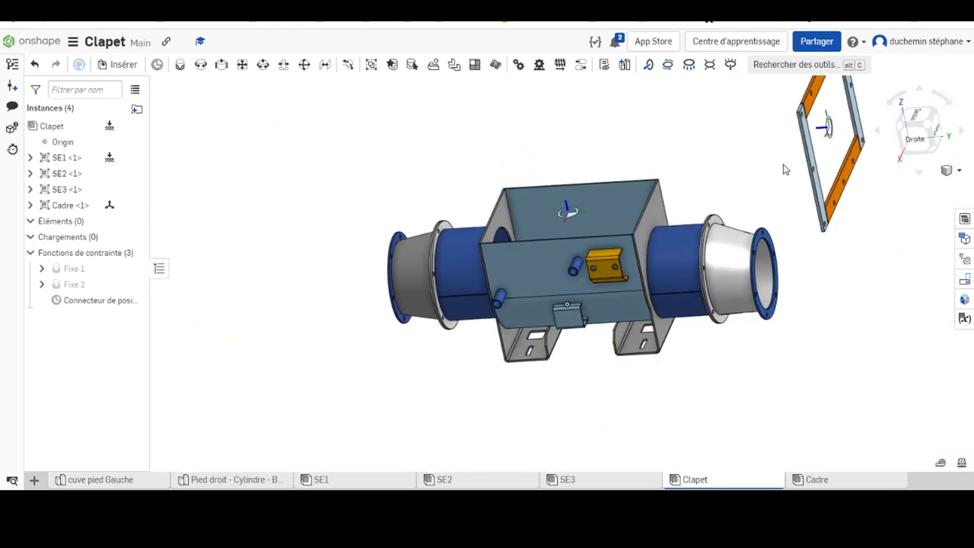
Create fastened mate Fixe 3 from the tank's connector to the frame's, turned 90°.
left_click(179, 65)
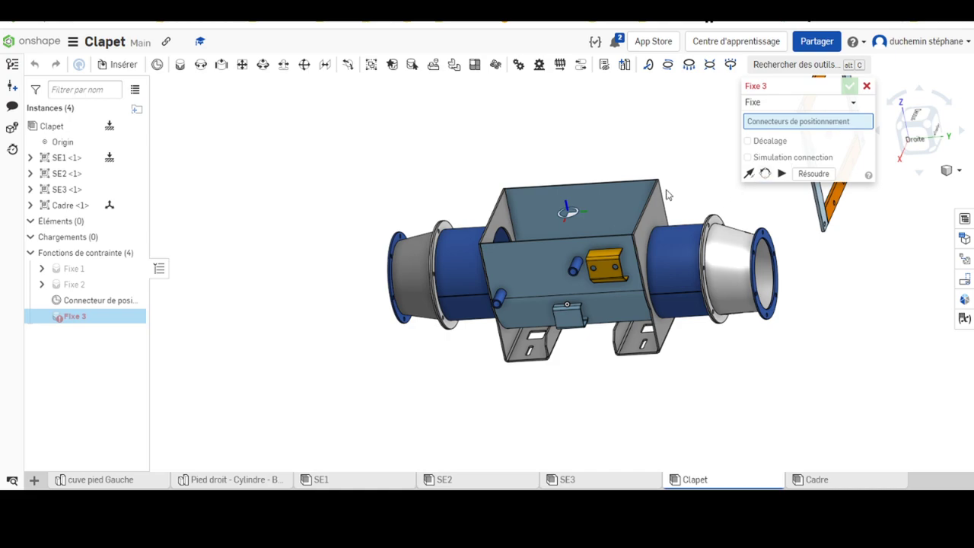
left_click(568, 215)
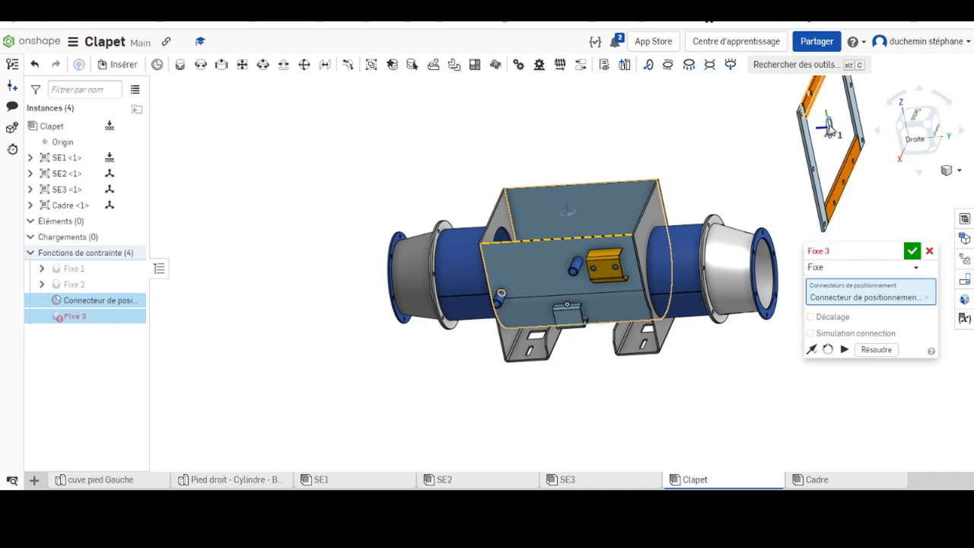
scroll(826, 131, "up", 5)
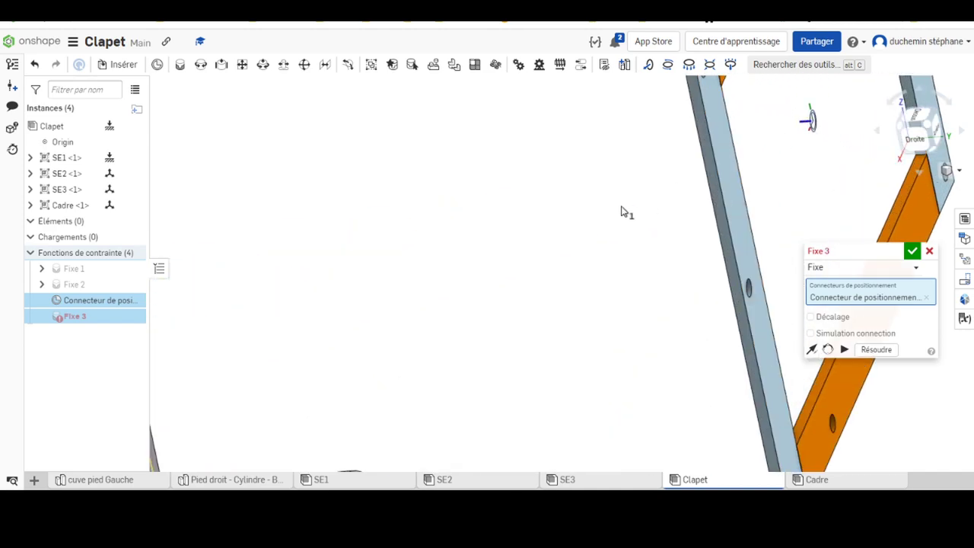
mouse_move(621, 213)
right_mouse_down()
mouse_move(615, 228)
mouse_move(810, 140)
right_mouse_up()
left_click(784, 131)
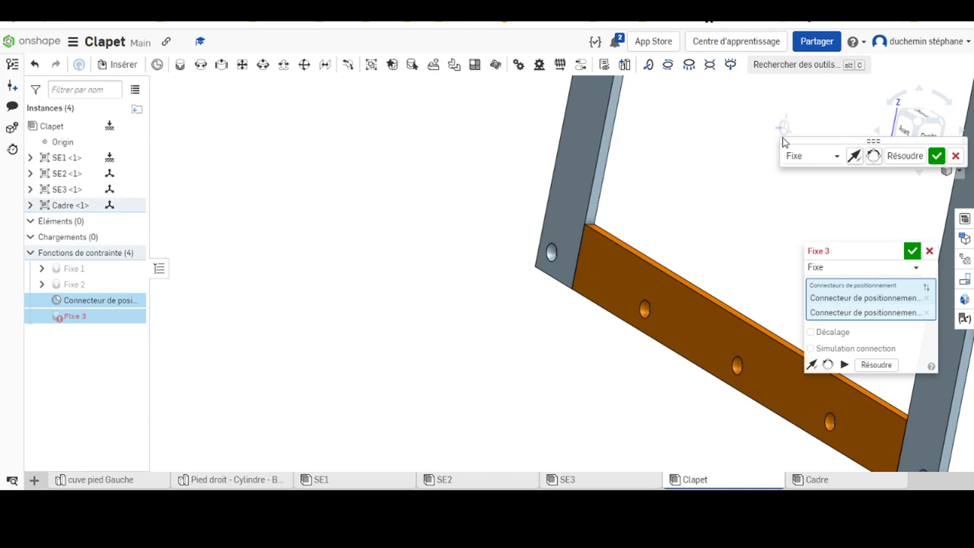
key("f")
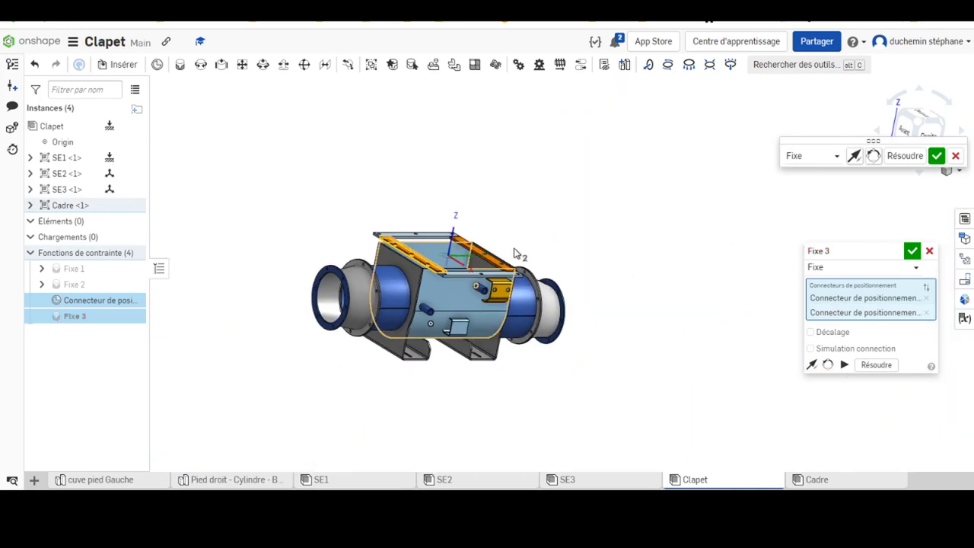
mouse_move(521, 255)
right_mouse_down()
mouse_move(583, 246)
mouse_move(571, 283)
right_mouse_up()
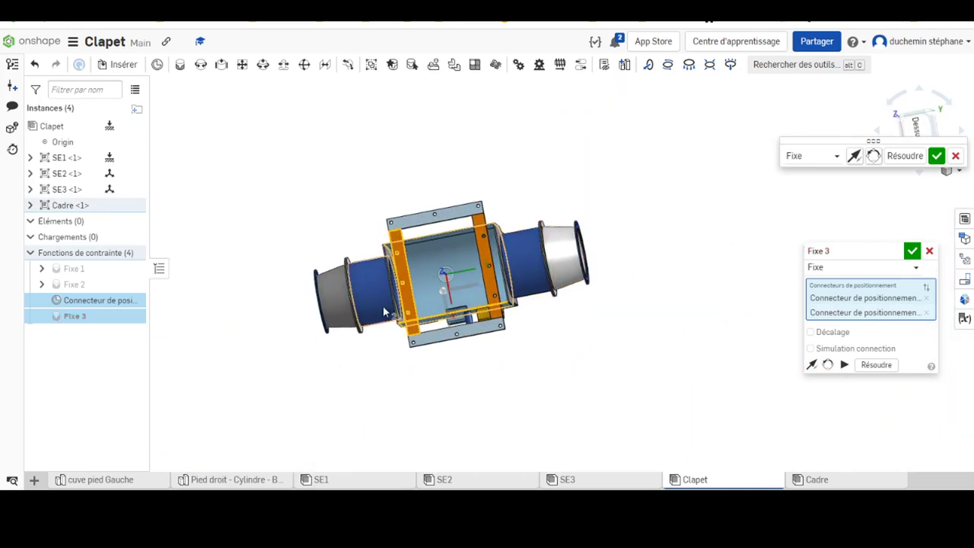
left_click(828, 365)
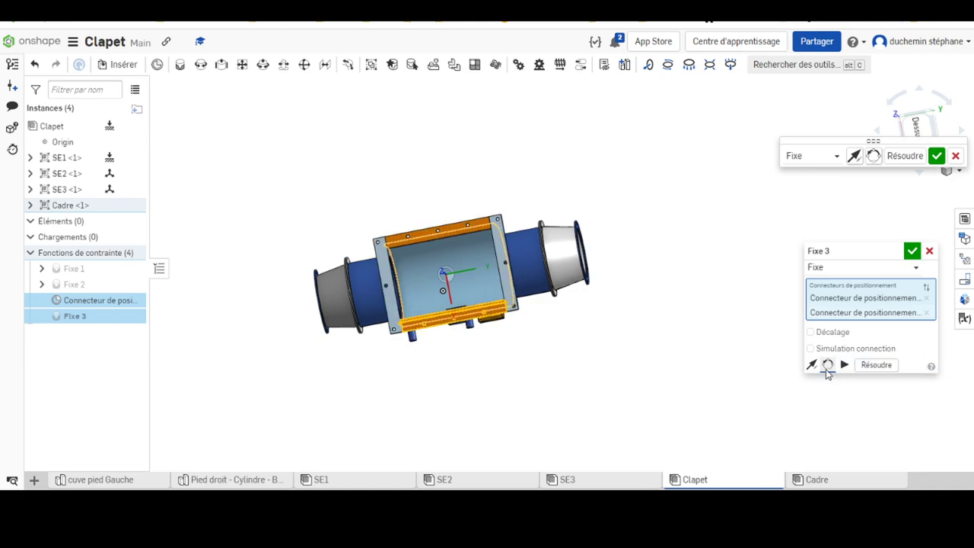
Accept Fixe 3 and inspect the Cadre frame seated atop the Cuve from several angles.
left_click(912, 250)
mouse_move(637, 336)
right_mouse_down()
mouse_move(642, 266)
mouse_move(668, 233)
mouse_move(661, 309)
right_mouse_up()
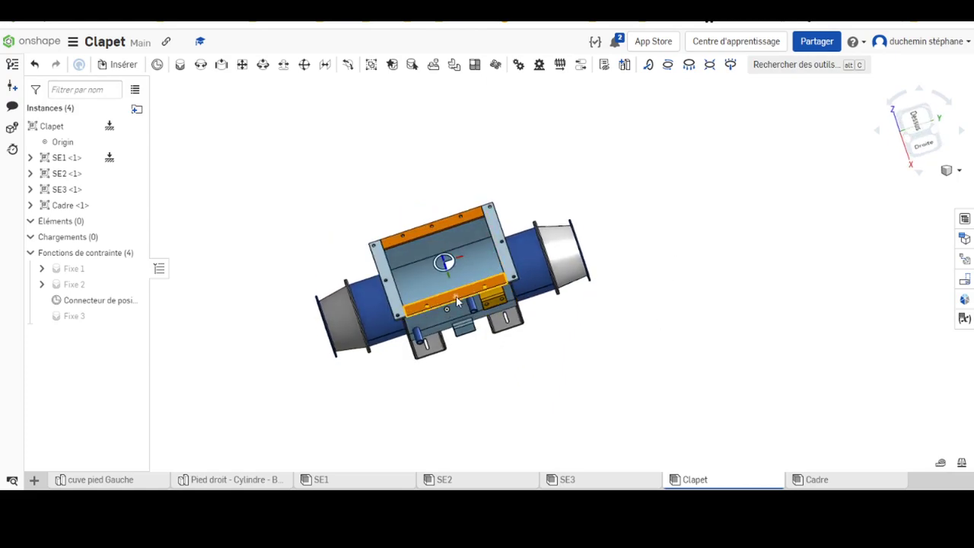
scroll(411, 225, "up", 5)
mouse_move(523, 377)
right_mouse_down()
mouse_move(507, 297)
mouse_move(486, 316)
right_mouse_up()
middle_click_drag(486, 316, 504, 320)
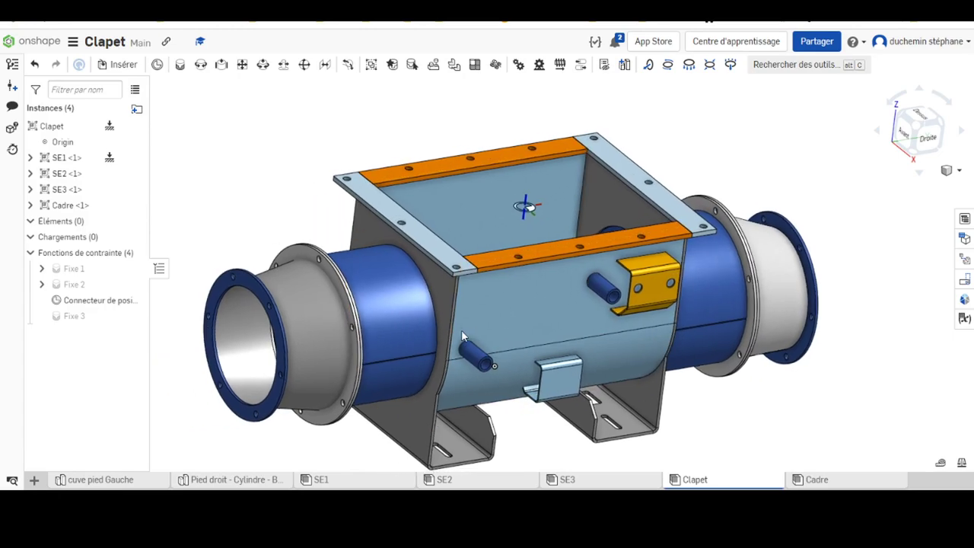